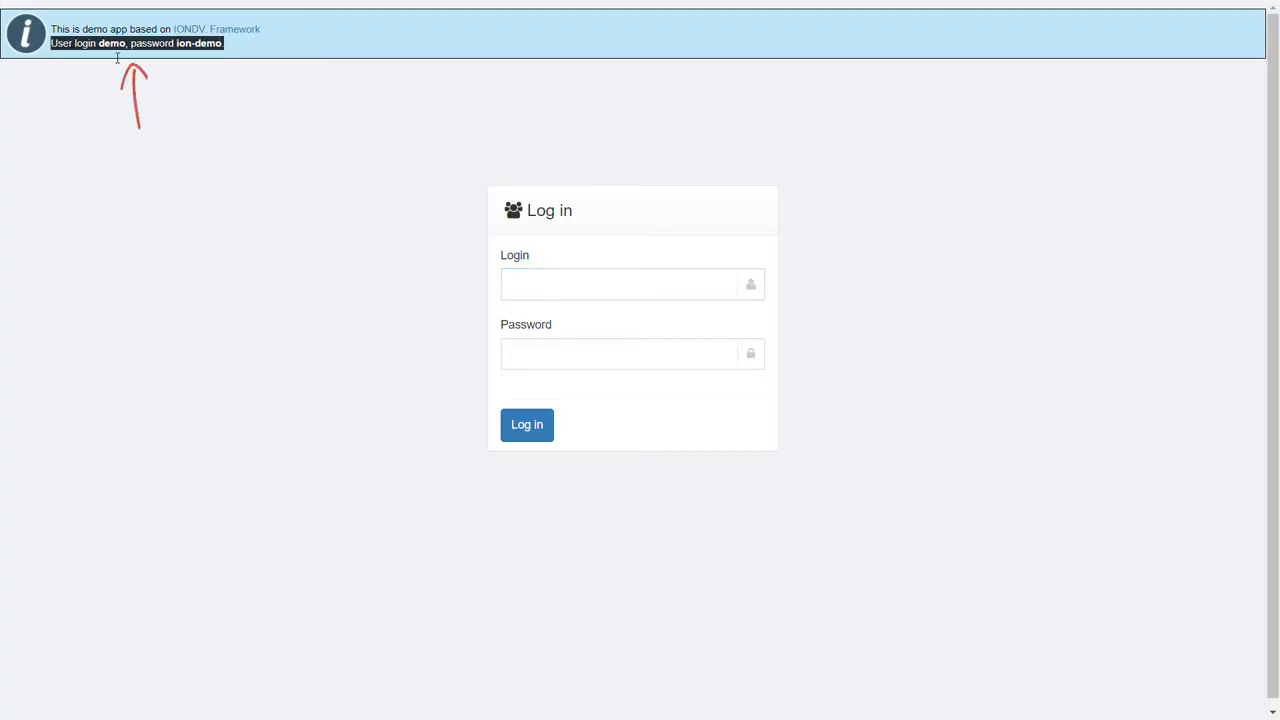
{"action": "left_click", "coordinate": [567, 279]}
{"action": "type", "text": "demo"}
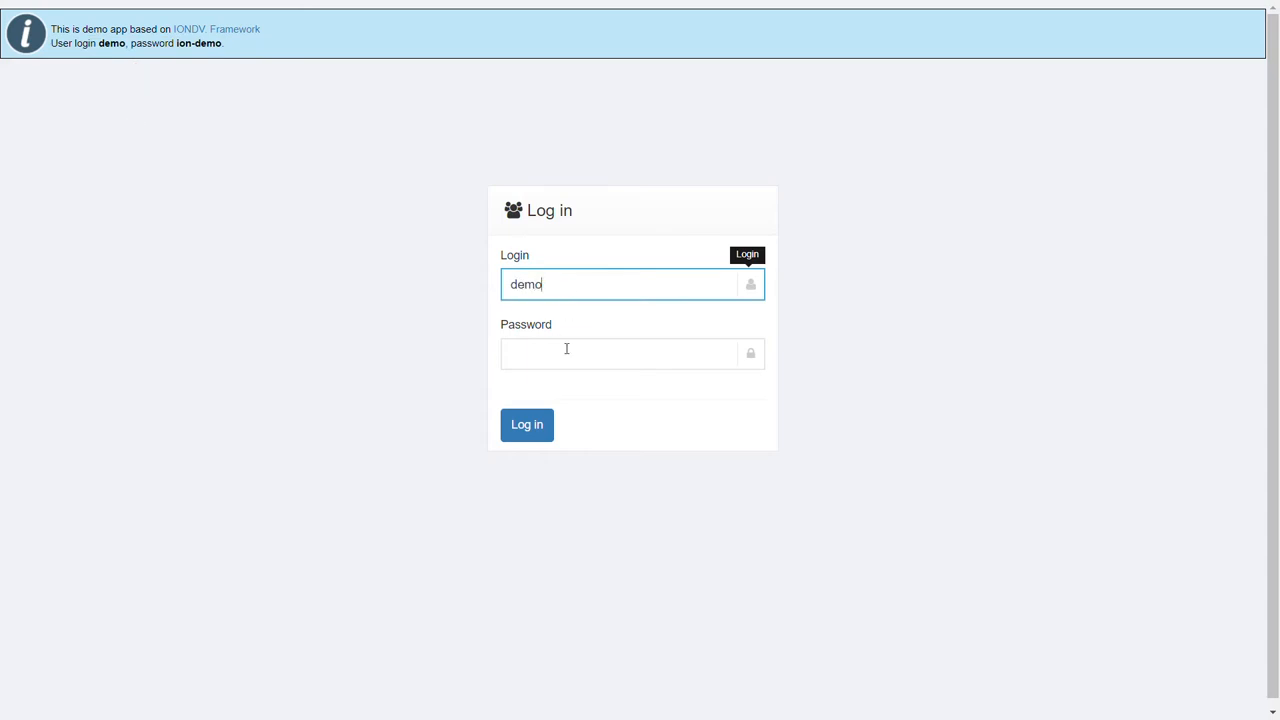
{"action": "left_click", "coordinate": [566, 349]}
{"action": "type", "text": "ion"}
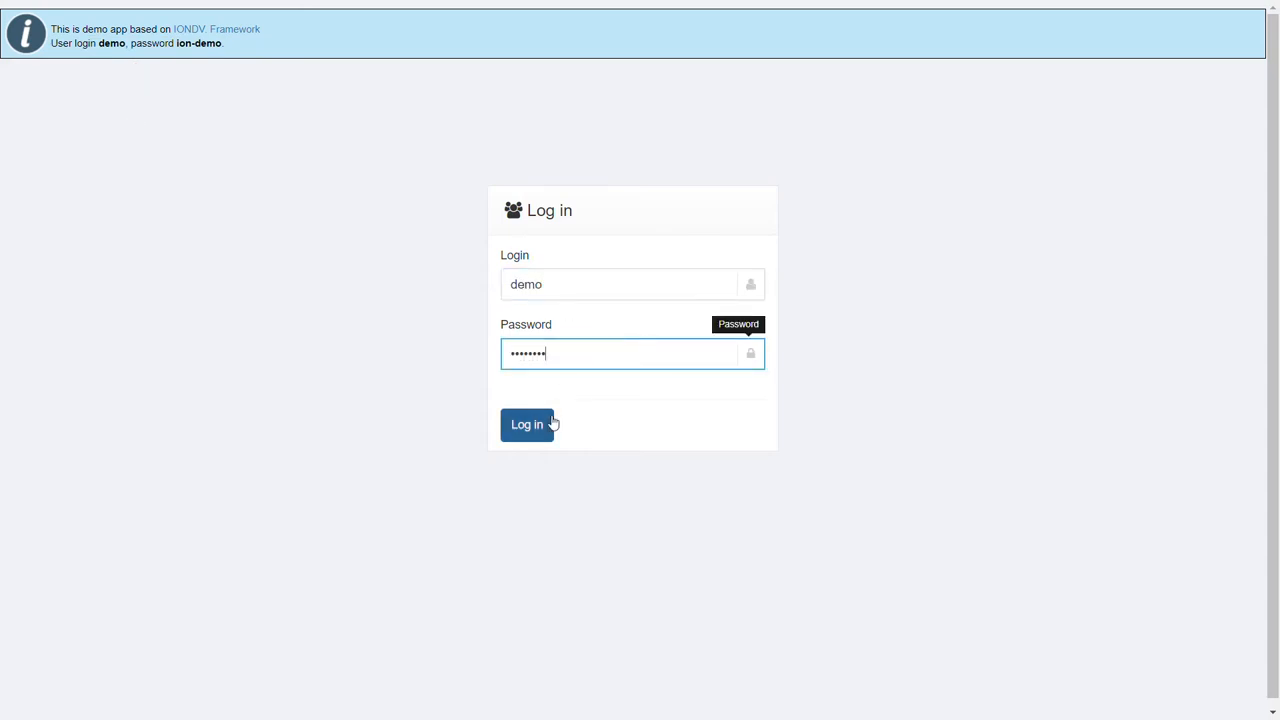
{"action": "left_click", "coordinate": [548, 428]}
{"action": "left_click", "coordinate": [28, 128]}
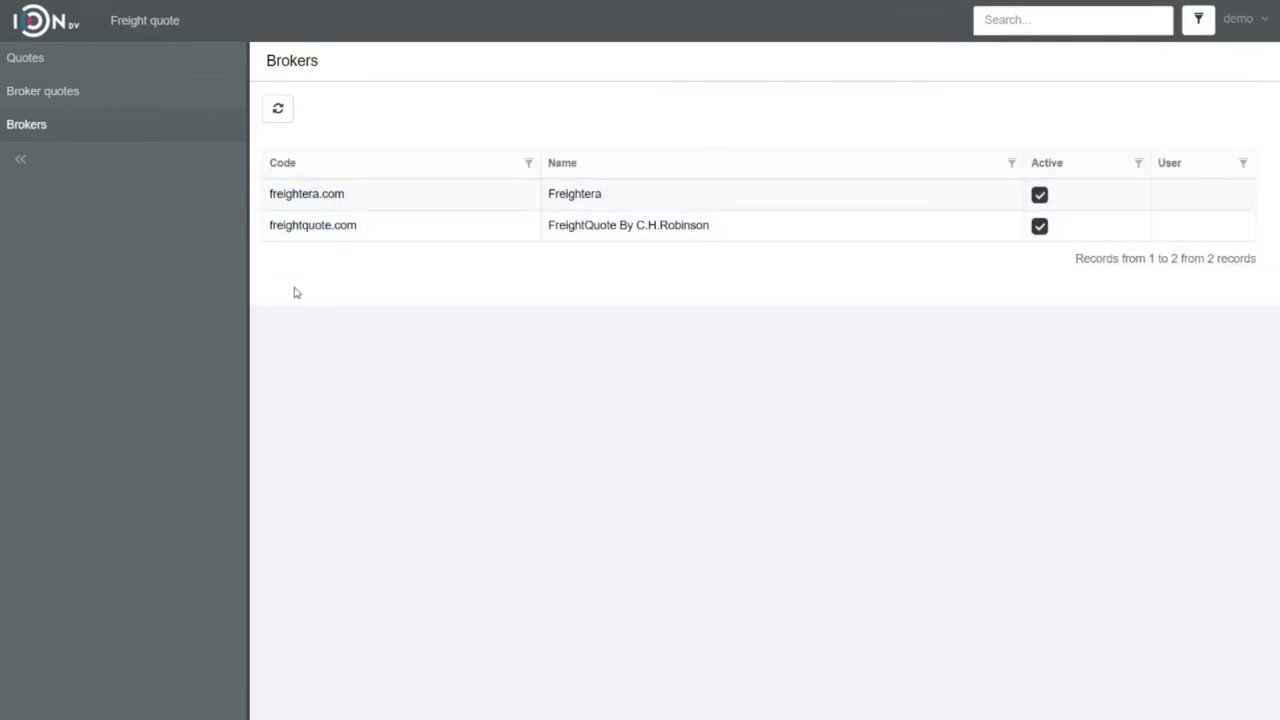
Review the Broker quotes records with their carrier rates.
{"action": "left_click", "coordinate": [54, 103]}
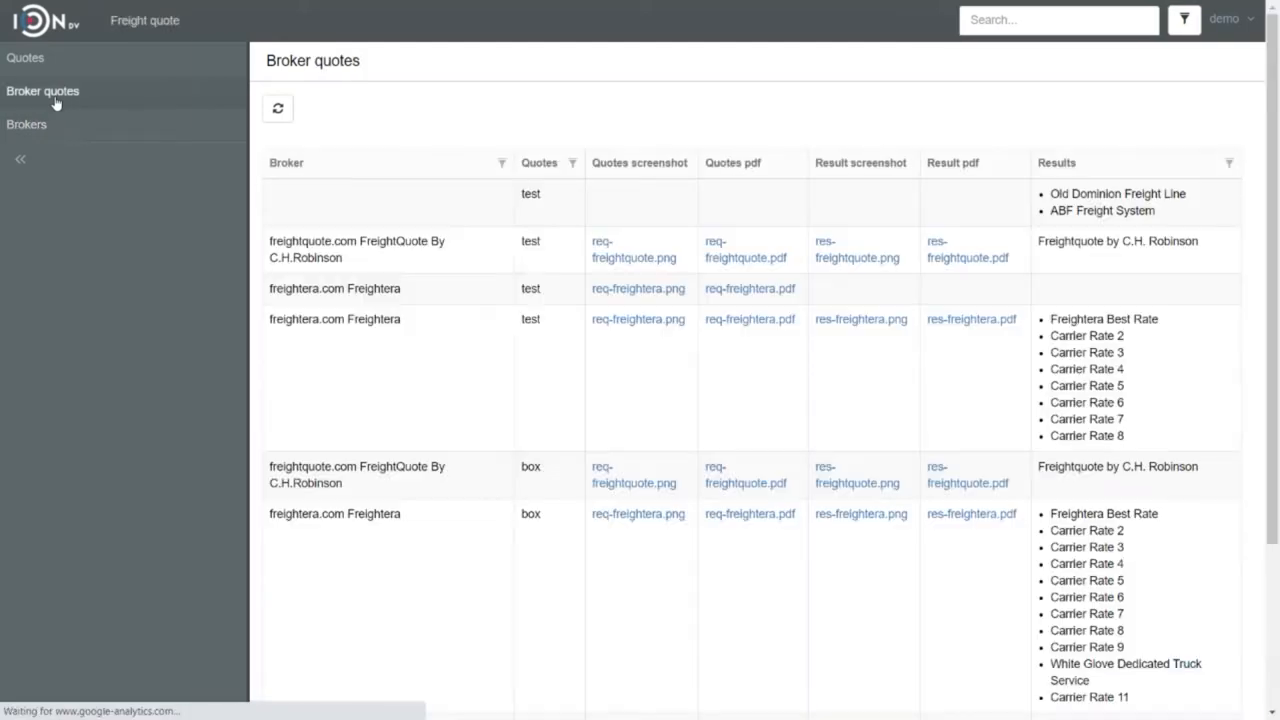
{"action": "scroll", "coordinate": [990, 370], "scroll_direction": "down", "scroll_amount": 3}
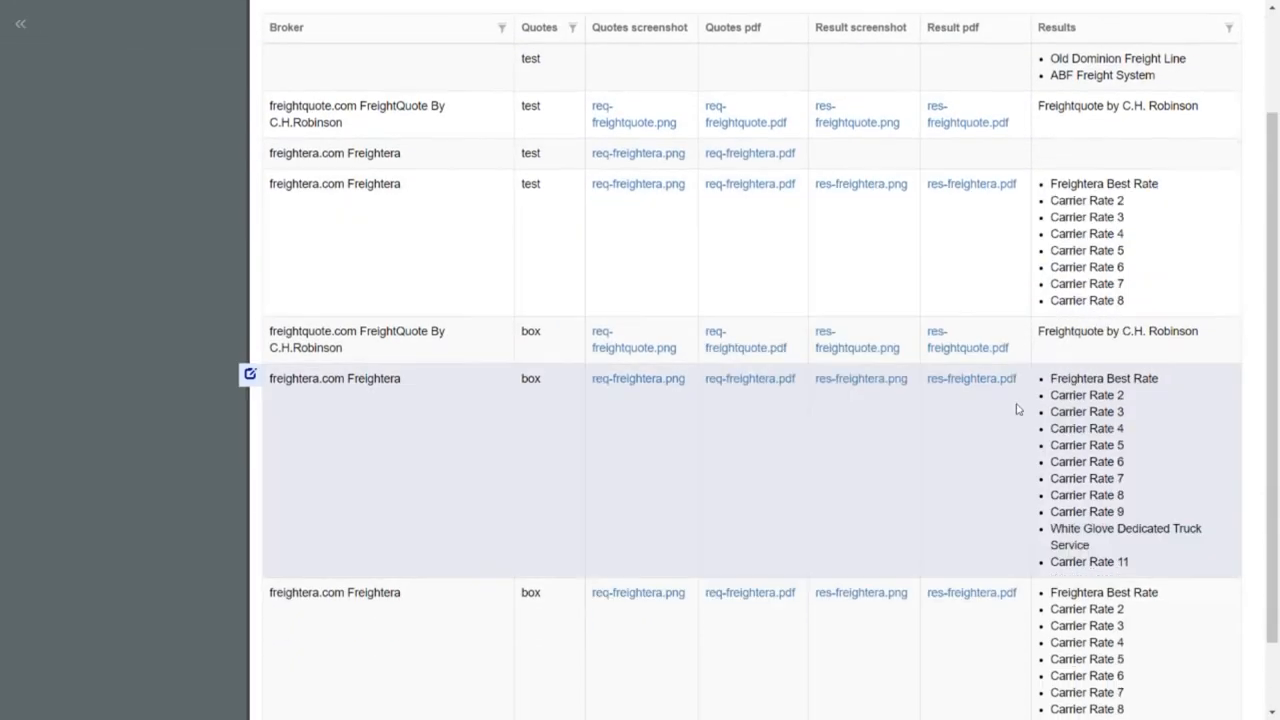
{"action": "scroll", "coordinate": [1017, 410], "scroll_direction": "down", "scroll_amount": 2}
{"action": "scroll", "coordinate": [1017, 410], "scroll_direction": "up", "scroll_amount": 4}
{"action": "scroll", "coordinate": [1014, 409], "scroll_direction": "up", "scroll_amount": 1}
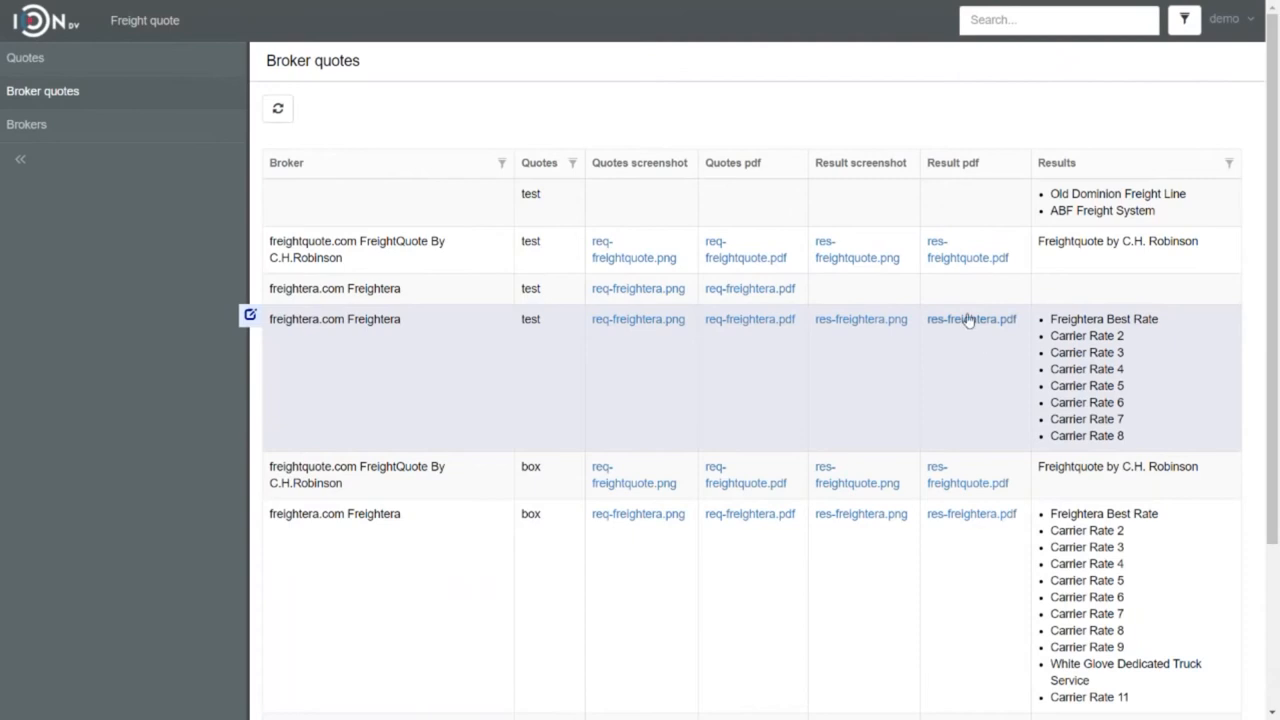
Start a new quote with loading date September 21, 2020, pickup and delivery postal codes and a 'box' item.
{"action": "left_click", "coordinate": [30, 68]}
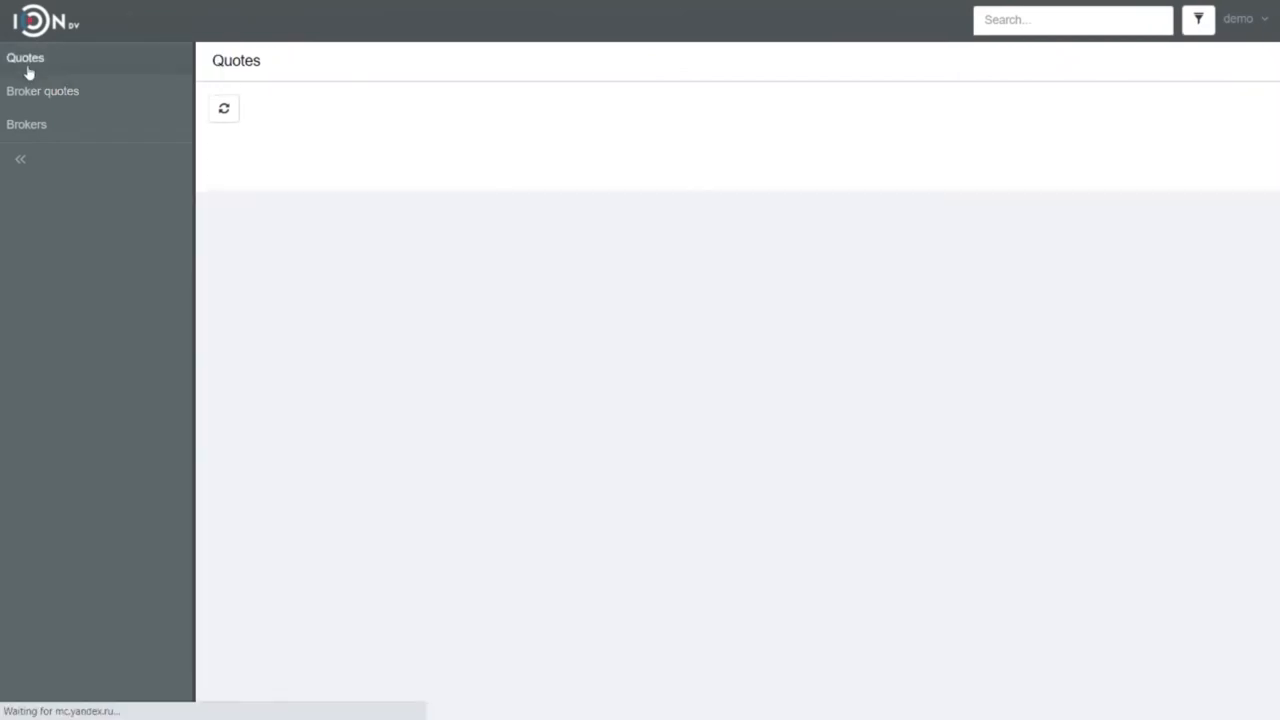
{"action": "left_click", "coordinate": [308, 116]}
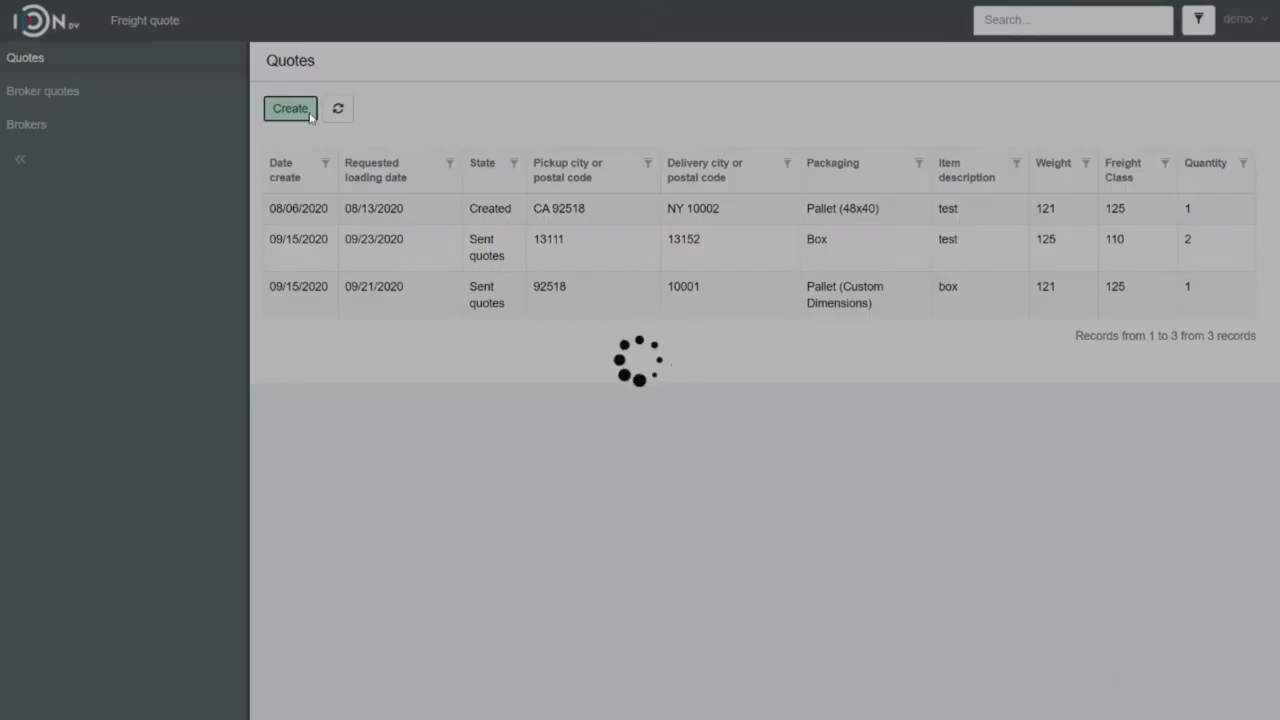
{"action": "left_click", "coordinate": [461, 153]}
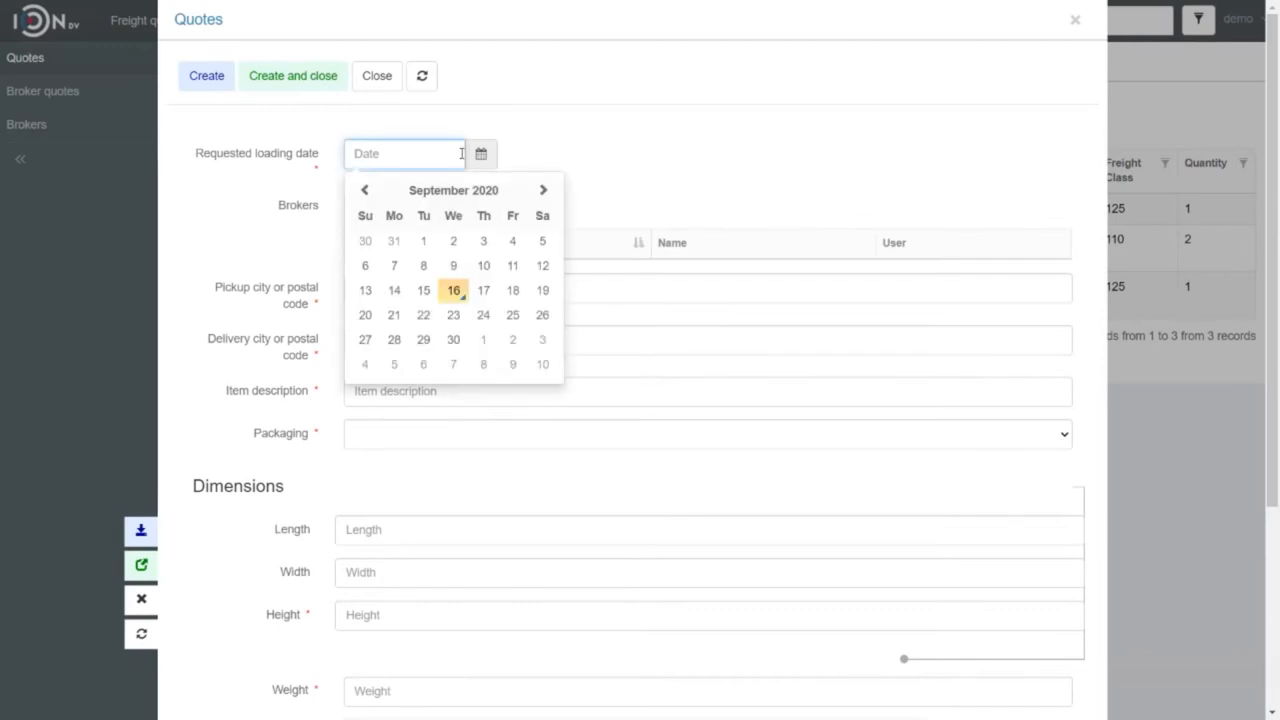
{"action": "left_click", "coordinate": [394, 314]}
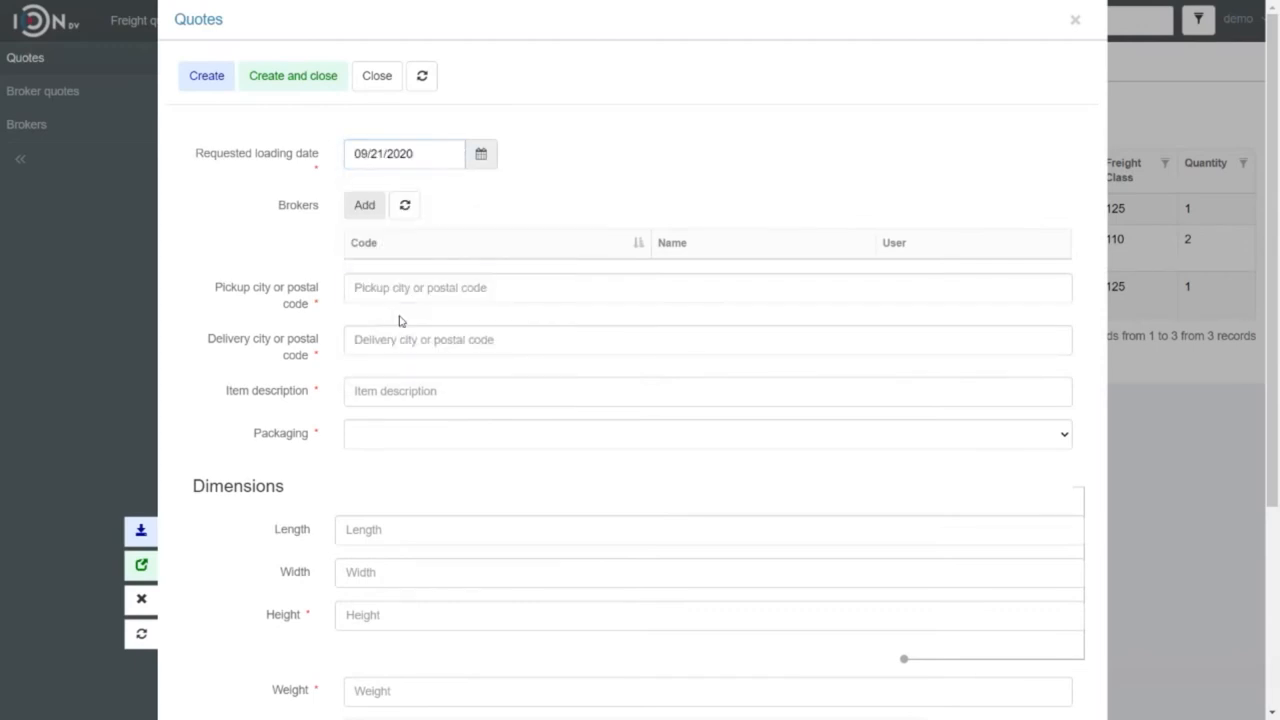
{"action": "left_click", "coordinate": [397, 291]}
{"action": "type", "text": "92518"}
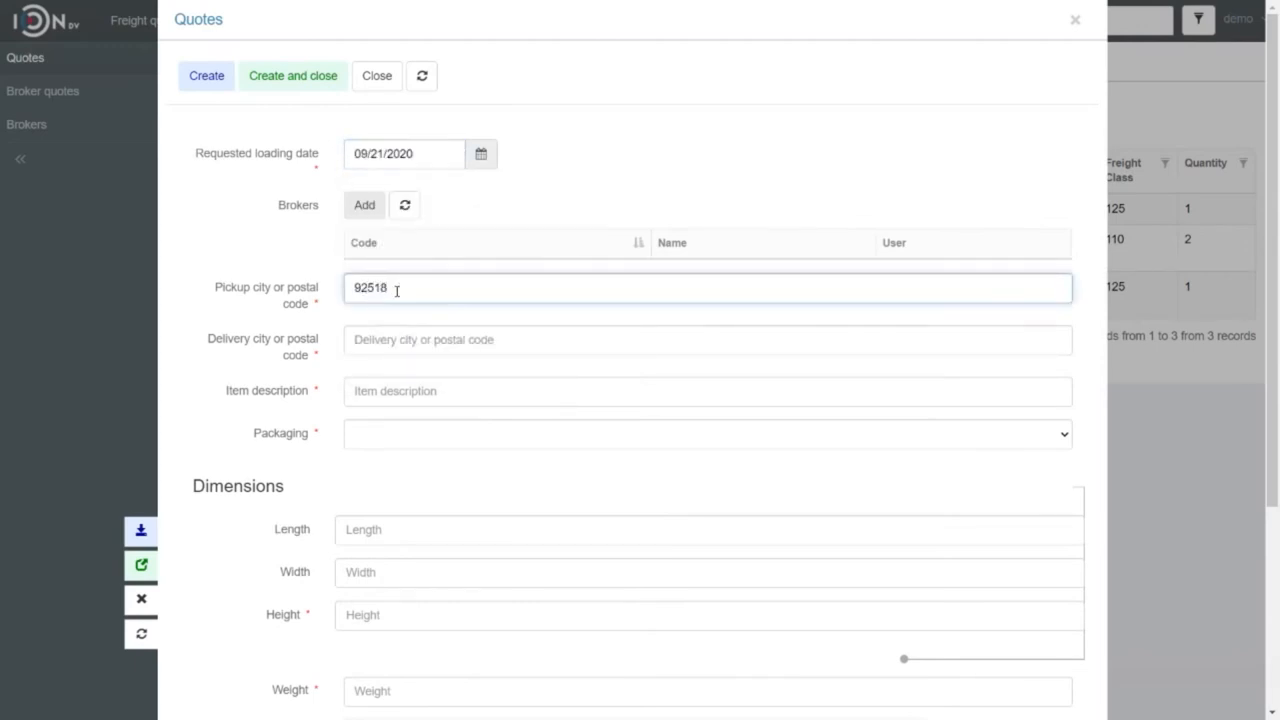
{"action": "left_click", "coordinate": [399, 330]}
{"action": "type", "text": "10001"}
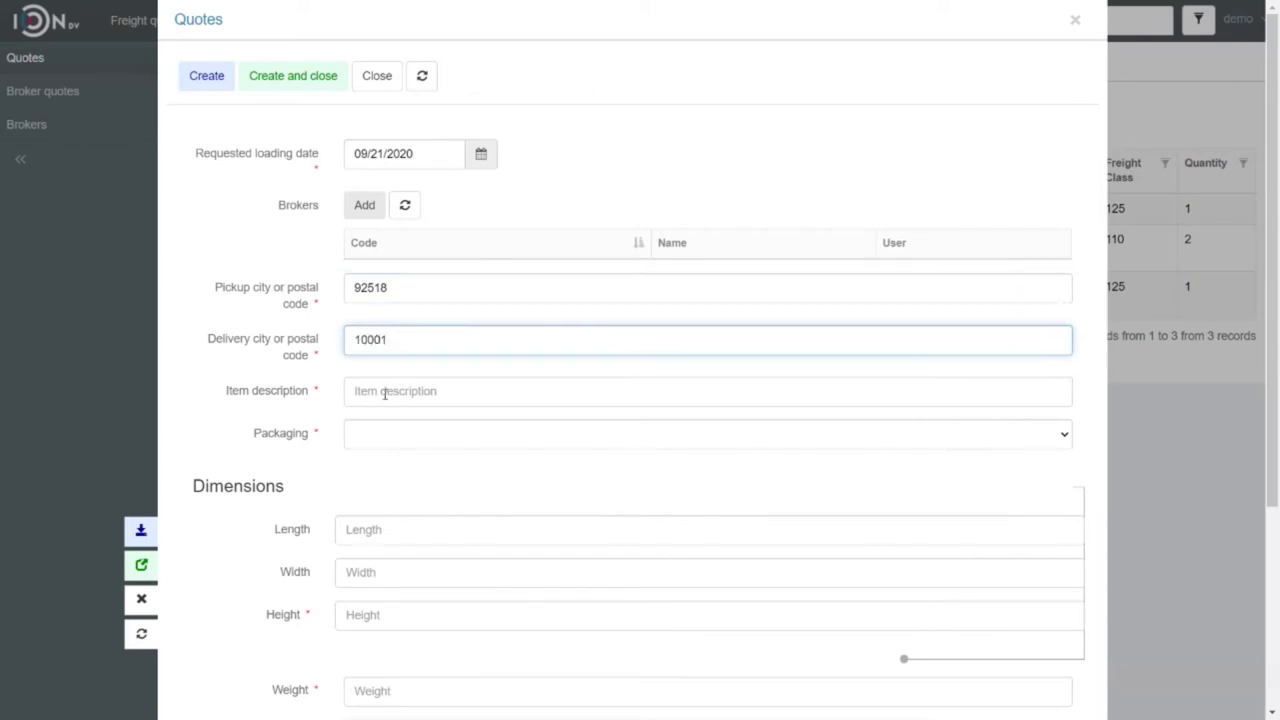
{"action": "left_click", "coordinate": [385, 393]}
{"action": "type", "text": "box"}
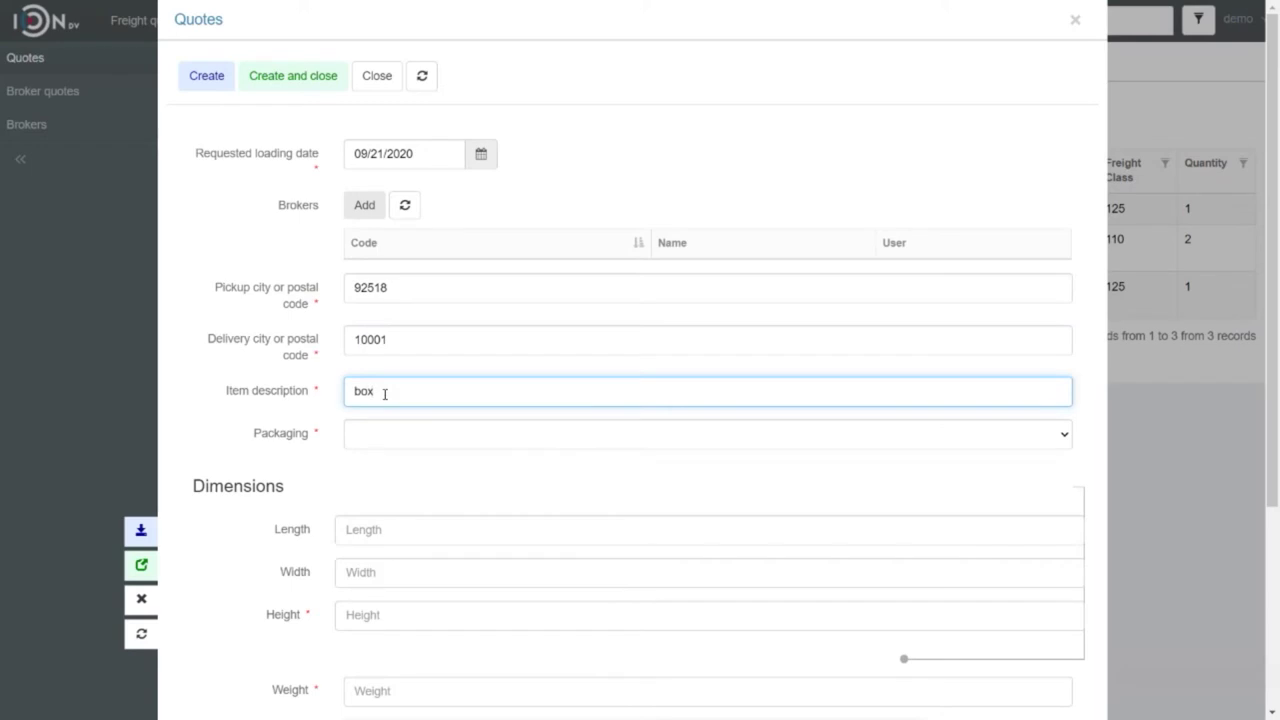
Set Pallet (Custom Dimensions) packaging with length, width, height, weight 121, freight class 125 and quantity 1.
{"action": "left_click", "coordinate": [385, 438]}
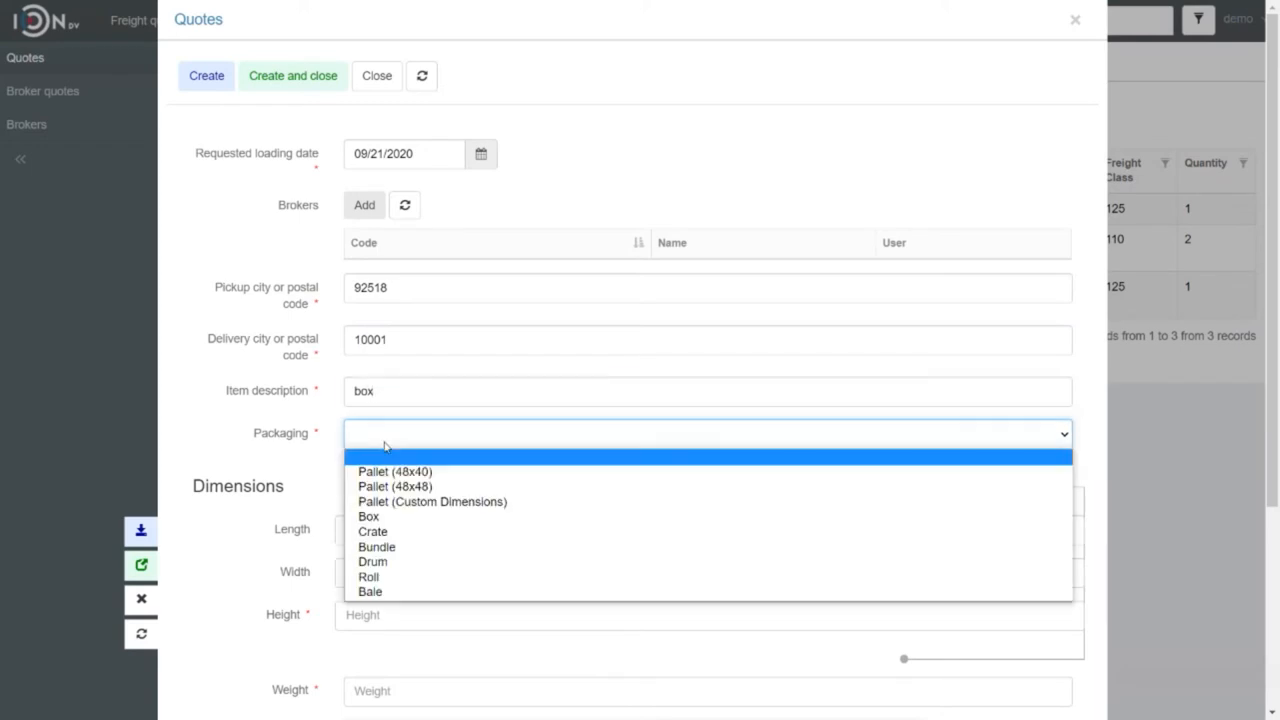
{"action": "left_click", "coordinate": [430, 501]}
{"action": "scroll", "coordinate": [400, 480], "scroll_direction": "down", "scroll_amount": 1}
{"action": "left_click", "coordinate": [391, 447]}
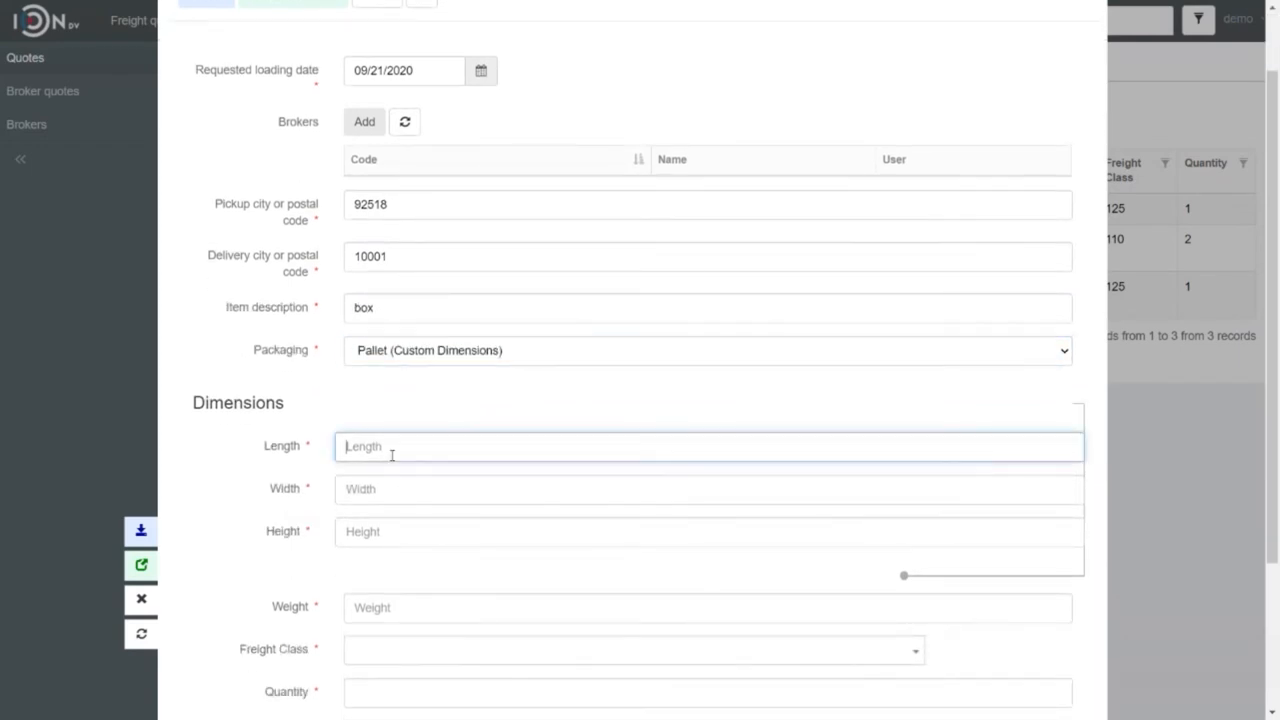
{"action": "type", "text": "48"}
{"action": "scroll", "coordinate": [391, 455], "scroll_direction": "down", "scroll_amount": 1}
{"action": "left_click", "coordinate": [381, 410]}
{"action": "type", "text": "40"}
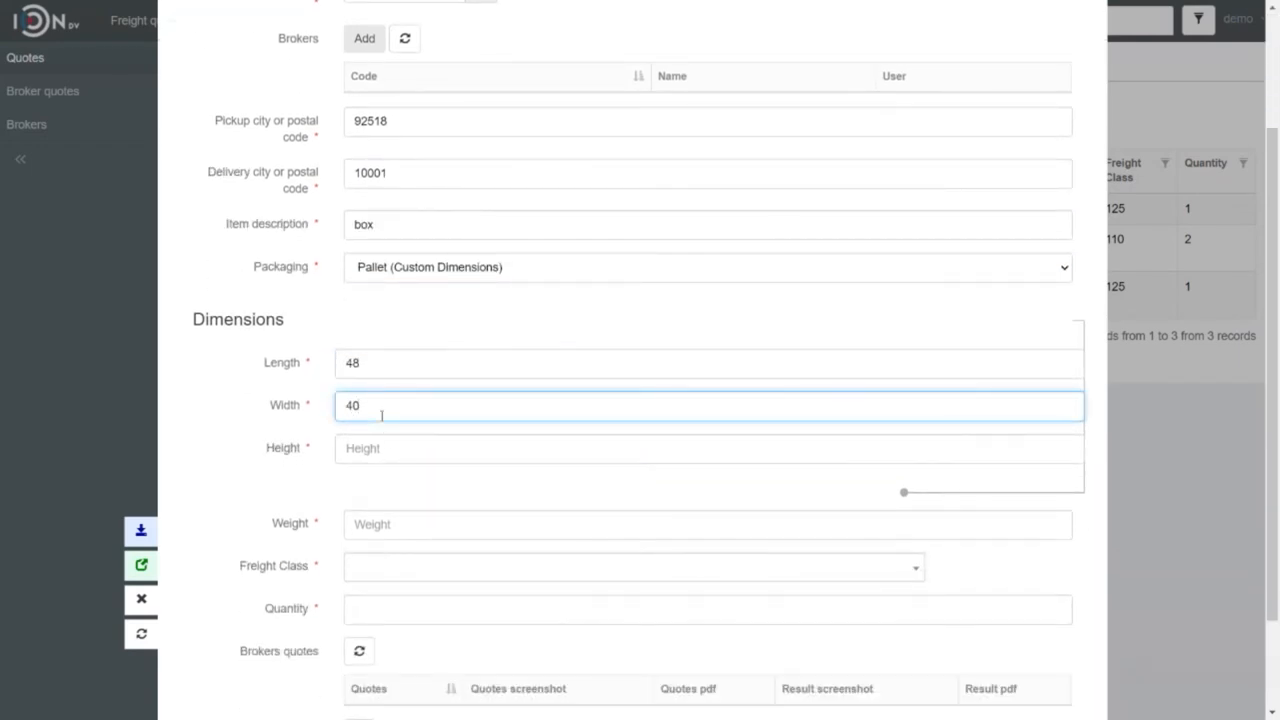
{"action": "left_click", "coordinate": [383, 450]}
{"action": "type", "text": "42"}
{"action": "scroll", "coordinate": [383, 450], "scroll_direction": "down", "scroll_amount": 1}
{"action": "left_click", "coordinate": [382, 444]}
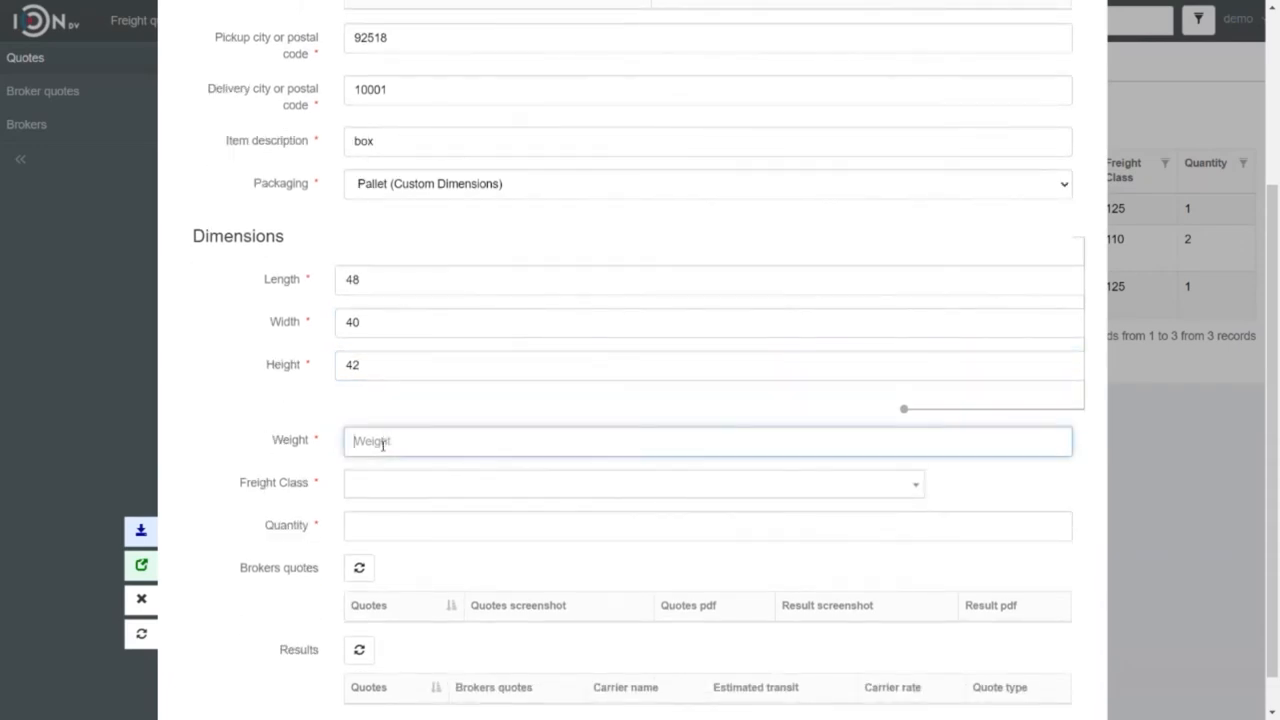
{"action": "type", "text": "121"}
{"action": "scroll", "coordinate": [382, 444], "scroll_direction": "down", "scroll_amount": 1}
{"action": "left_click", "coordinate": [381, 443]}
{"action": "left_click", "coordinate": [408, 546]}
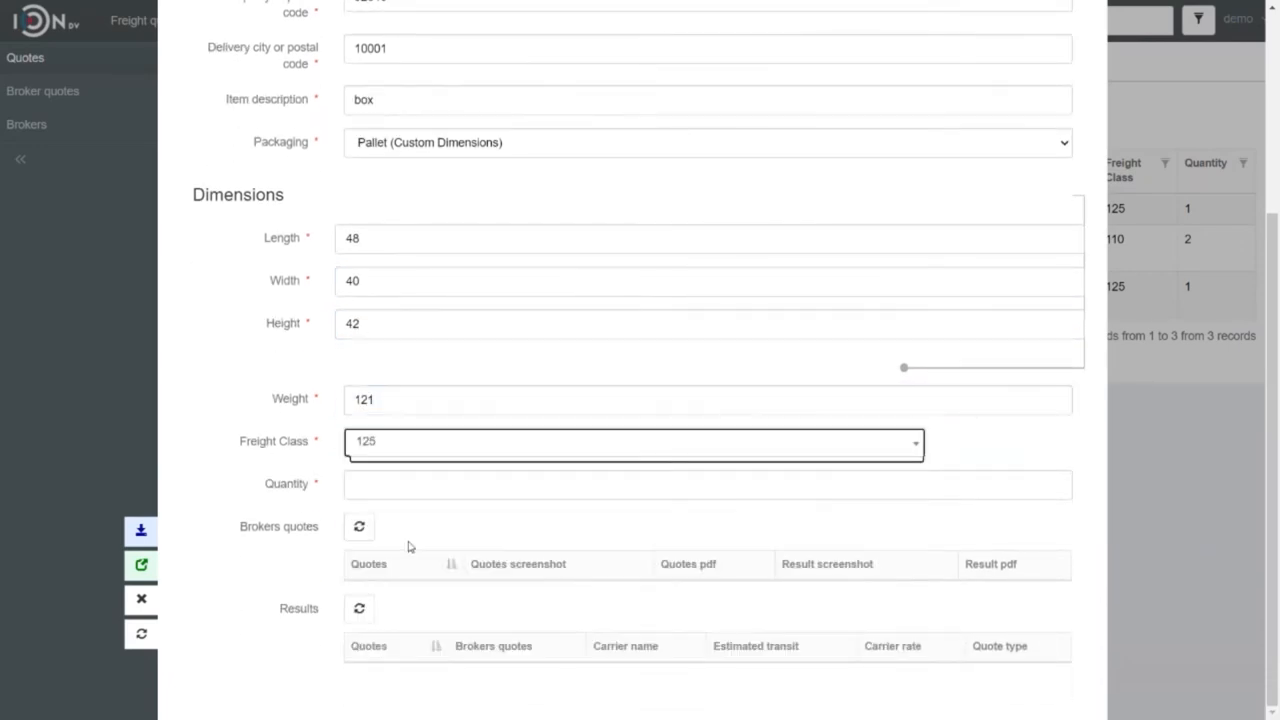
{"action": "left_click", "coordinate": [378, 492]}
{"action": "scroll", "coordinate": [376, 492], "scroll_direction": "up", "scroll_amount": 3}
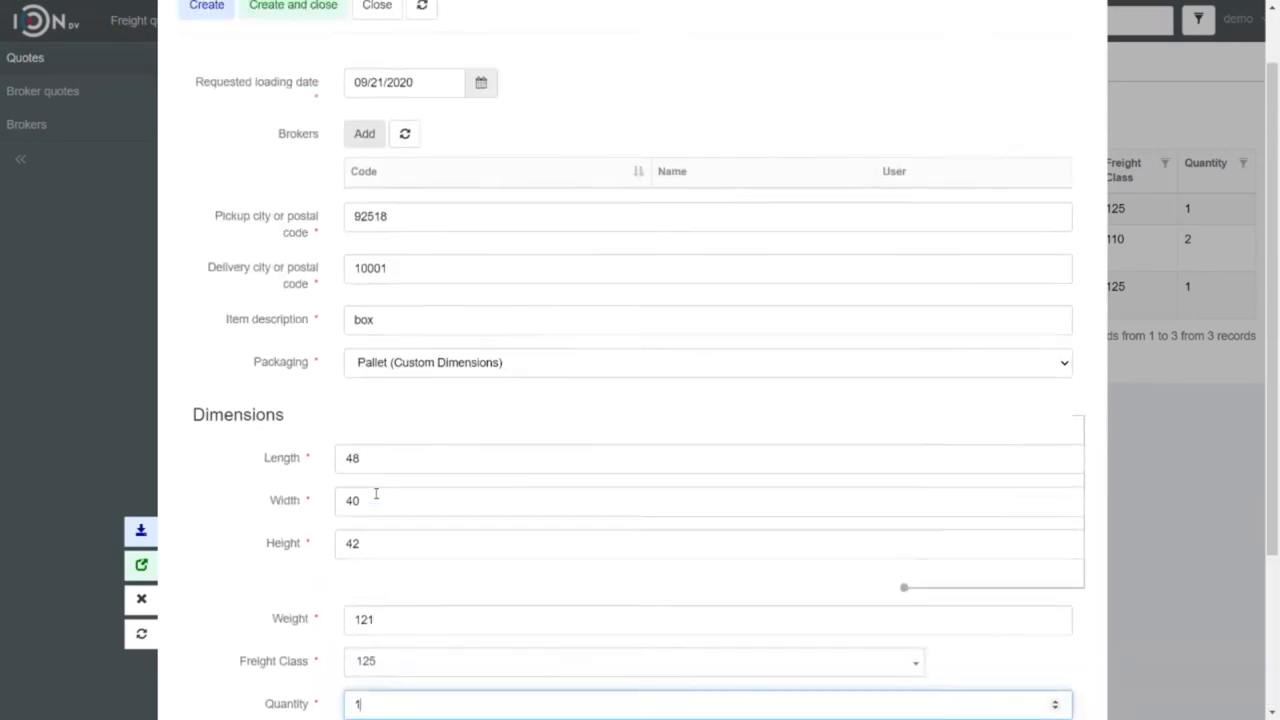
Save the quote, send it to the brokers and show 25 result rows per page.
{"action": "left_click", "coordinate": [197, 78]}
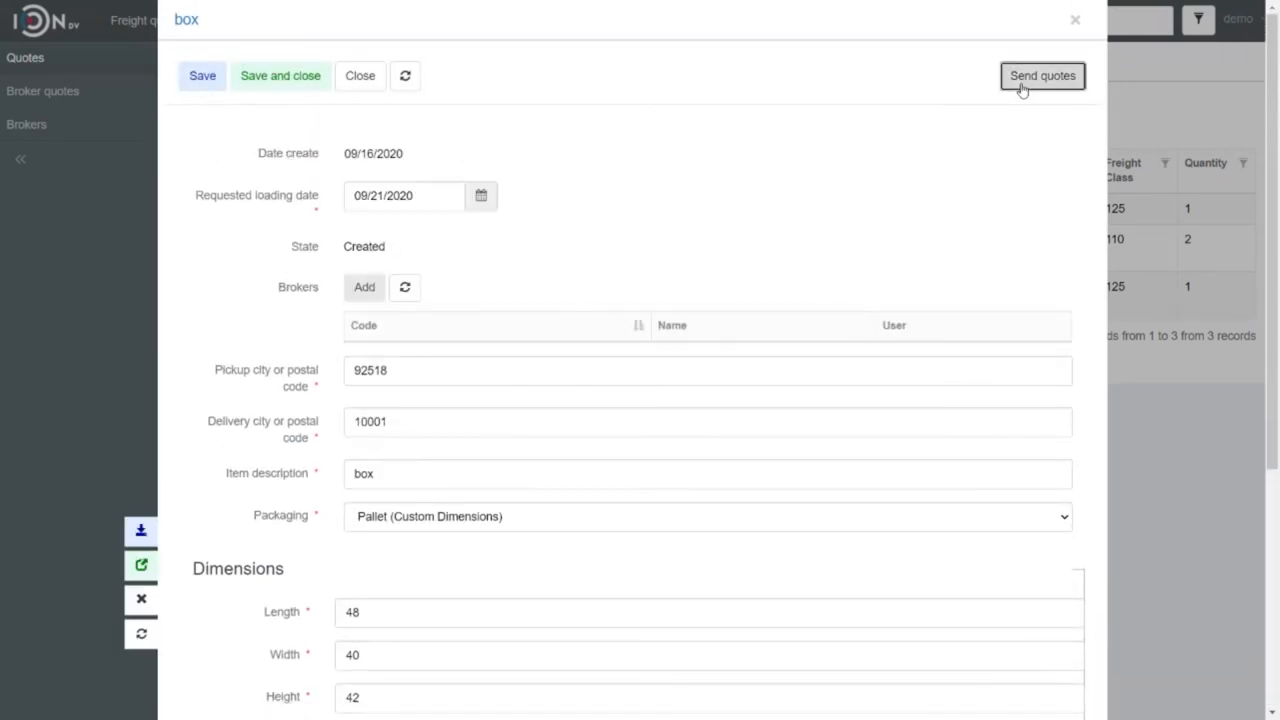
{"action": "left_click", "coordinate": [1022, 82]}
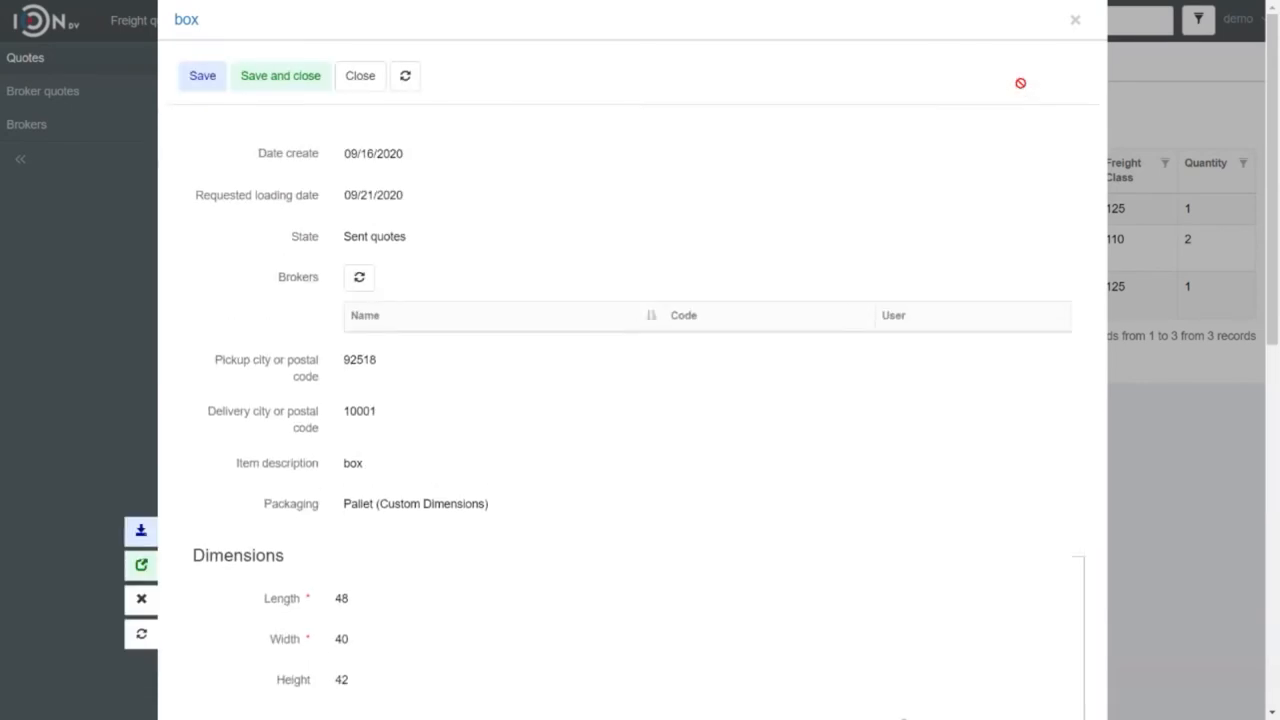
{"action": "scroll", "coordinate": [426, 209], "scroll_direction": "down", "scroll_amount": 2}
{"action": "scroll", "coordinate": [425, 210], "scroll_direction": "down", "scroll_amount": 3}
{"action": "scroll", "coordinate": [426, 209], "scroll_direction": "down", "scroll_amount": 3}
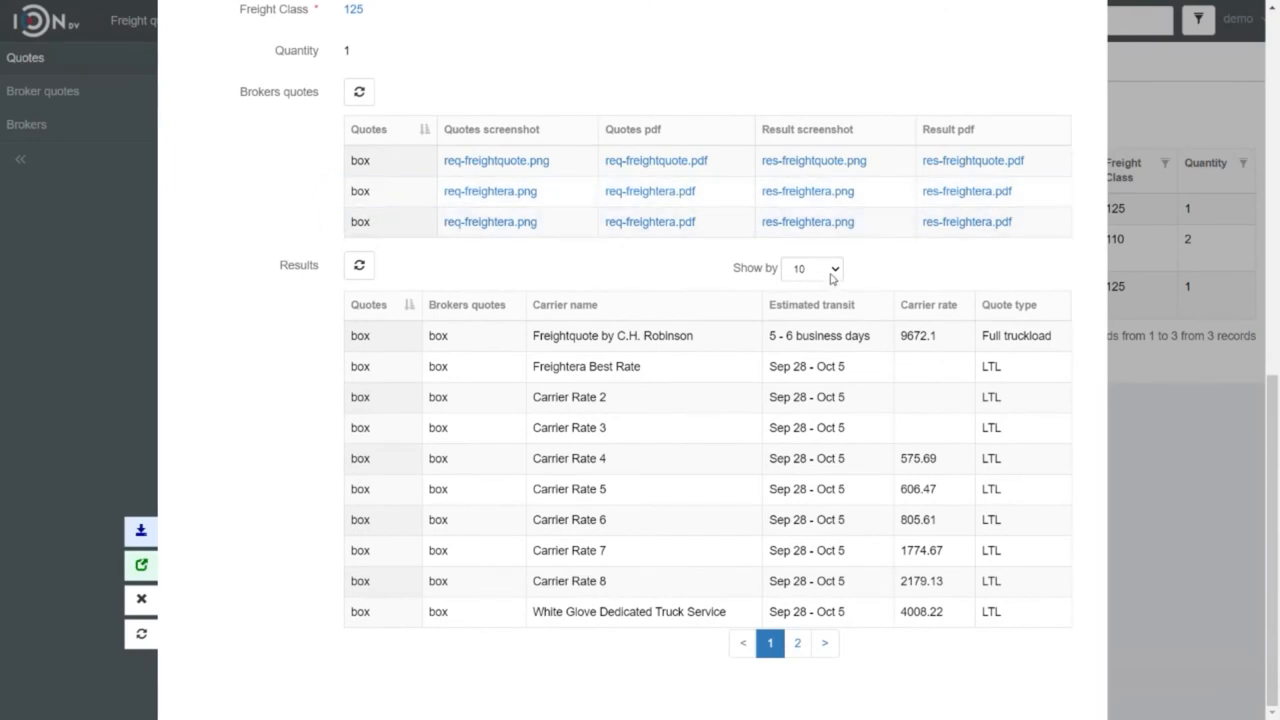
{"action": "left_click", "coordinate": [828, 272]}
{"action": "left_click", "coordinate": [826, 298]}
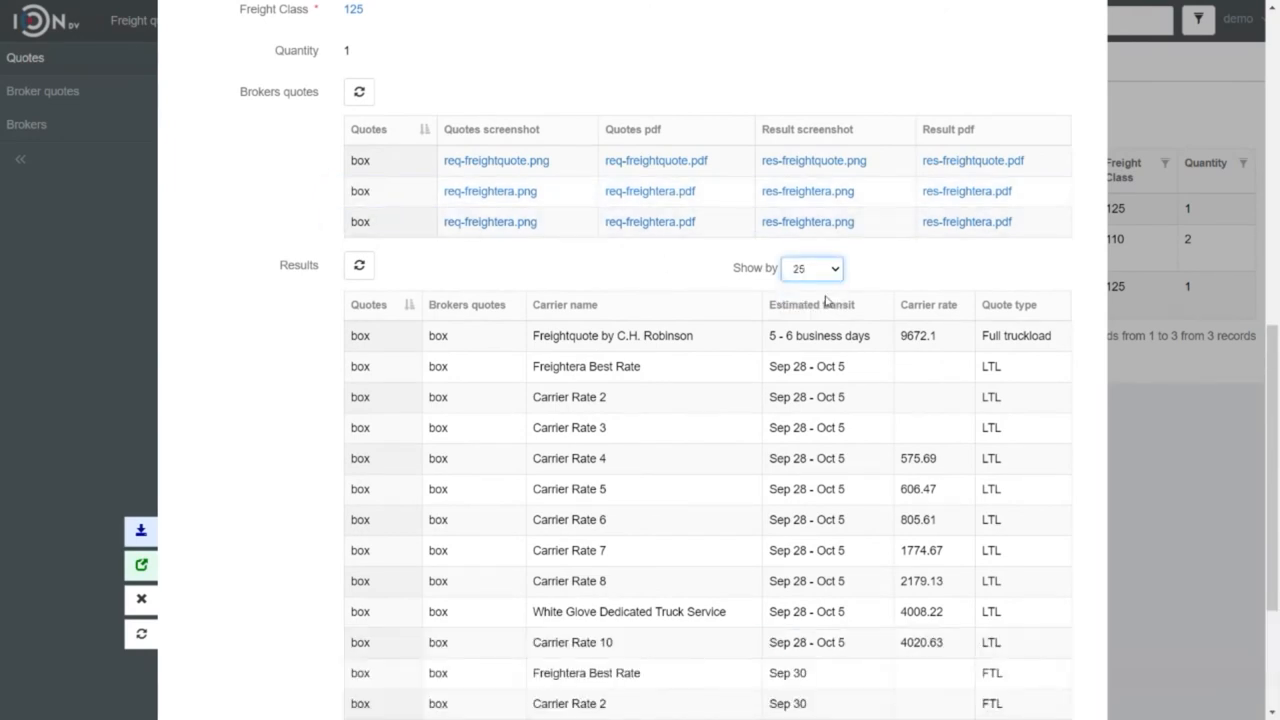
{"action": "scroll", "coordinate": [843, 277], "scroll_direction": "down", "scroll_amount": 3}
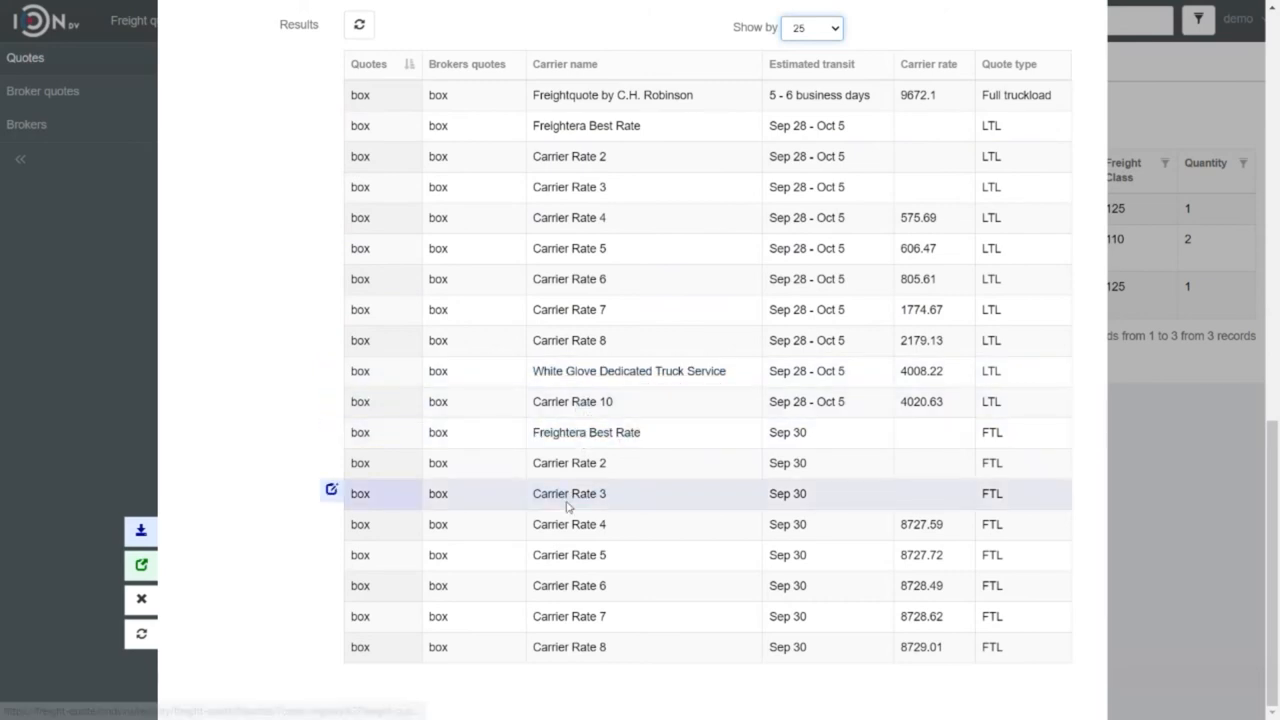
{"action": "scroll", "coordinate": [729, 380], "scroll_direction": "up", "scroll_amount": 3}
{"action": "scroll", "coordinate": [729, 380], "scroll_direction": "up", "scroll_amount": 1}
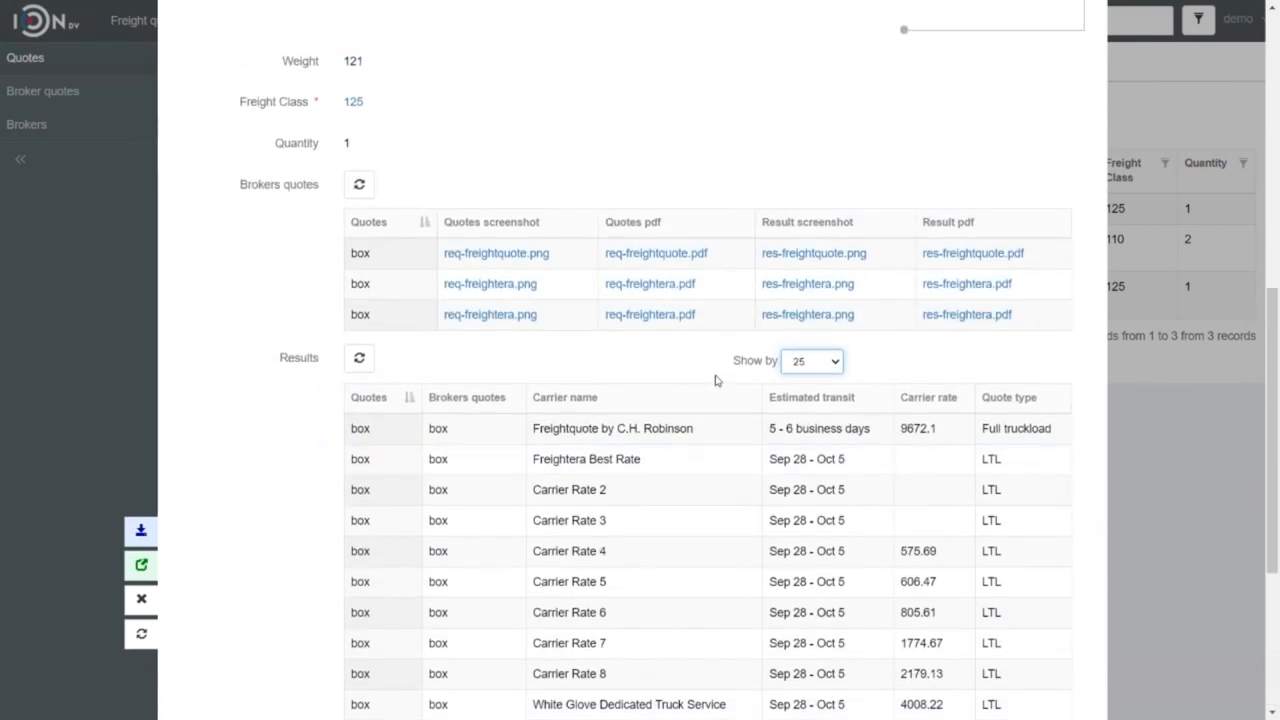
Download and view the Freightquote result screenshot, then download the Freightera one.
{"action": "left_click", "coordinate": [843, 256]}
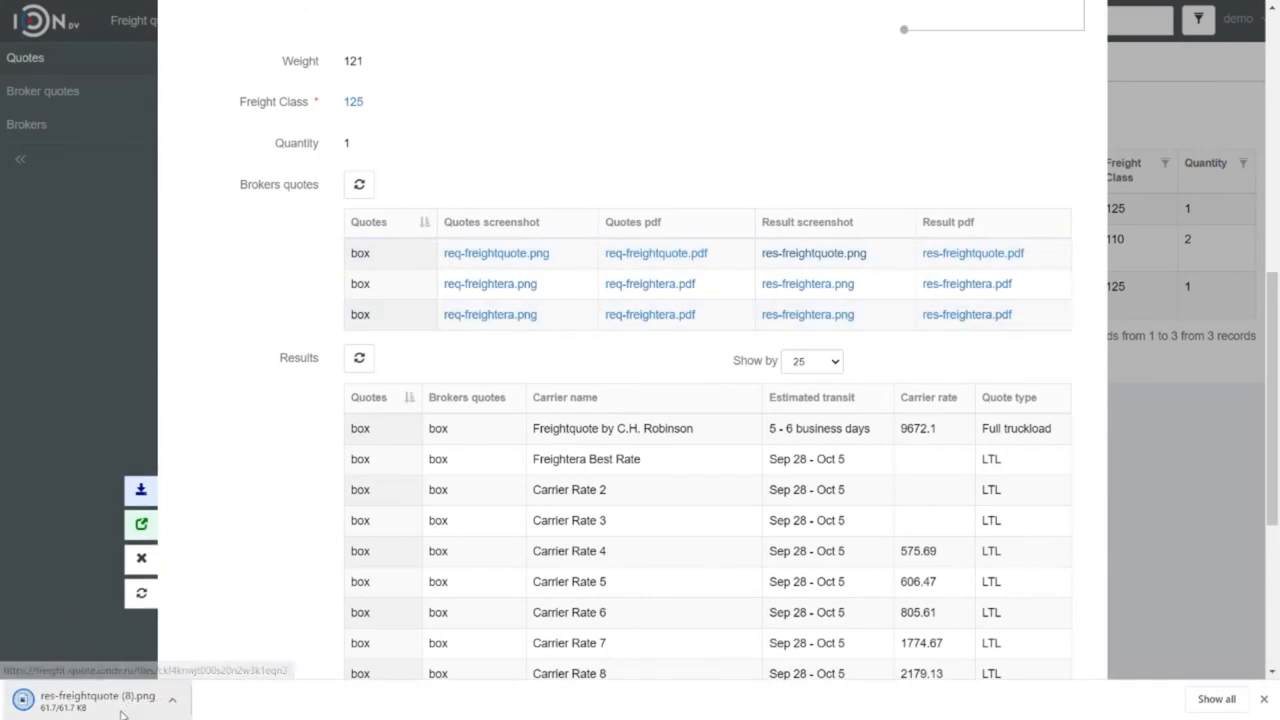
{"action": "left_click", "coordinate": [95, 700]}
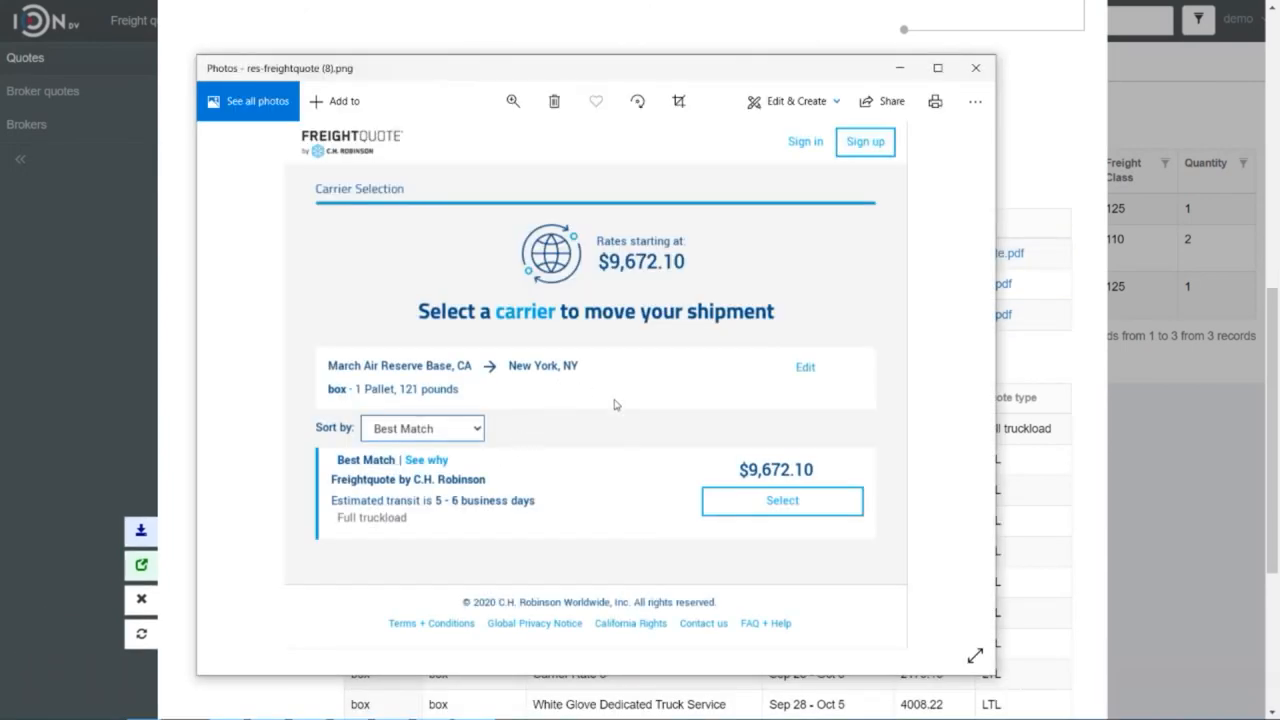
{"action": "left_click", "coordinate": [975, 67]}
{"action": "scroll", "coordinate": [910, 481], "scroll_direction": "up", "scroll_amount": 1}
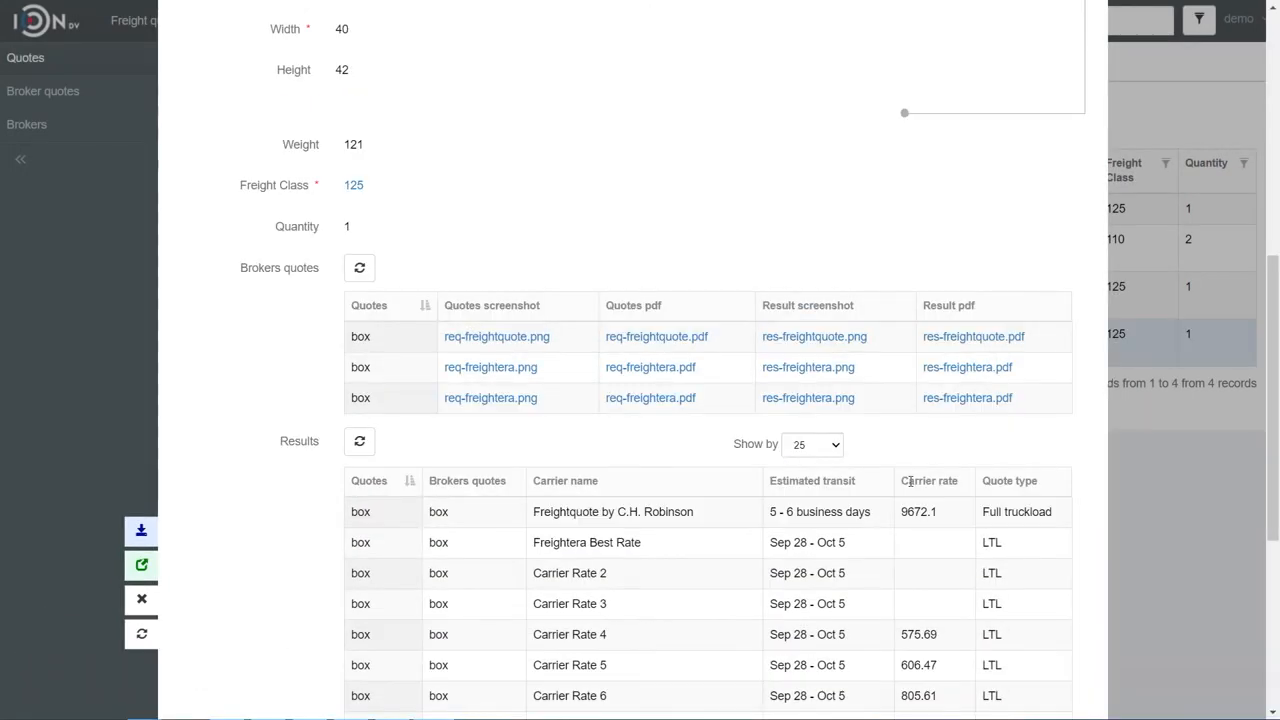
{"action": "left_click", "coordinate": [829, 367]}
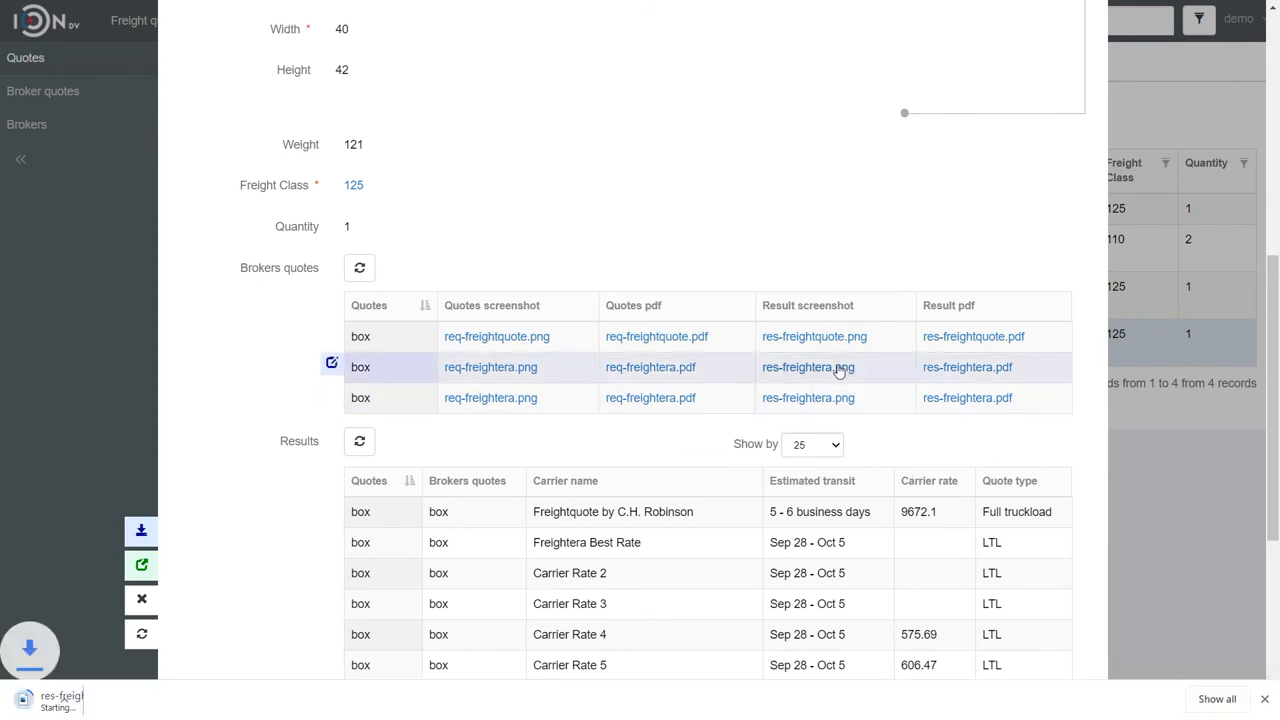
{"action": "scroll", "coordinate": [669, 400], "scroll_direction": "up", "scroll_amount": 2}
{"action": "scroll", "coordinate": [600, 380], "scroll_direction": "up", "scroll_amount": 2}
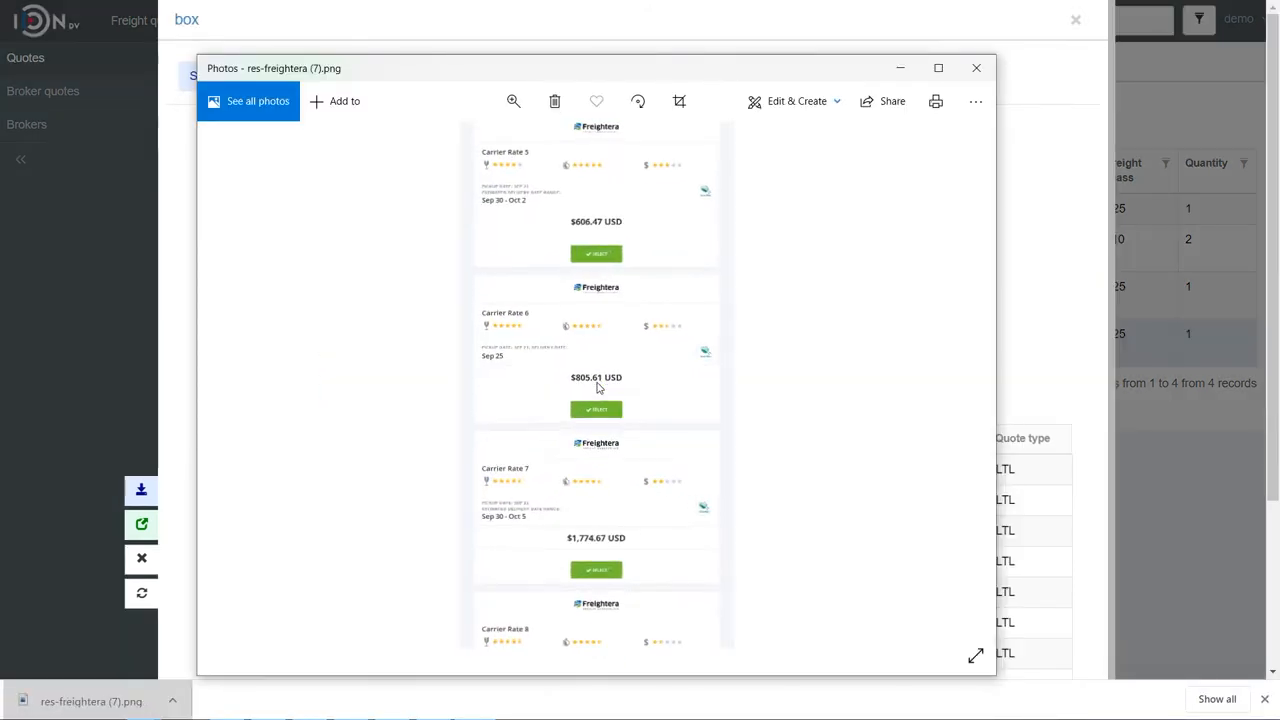
{"action": "scroll", "coordinate": [801, 300], "scroll_direction": "up", "scroll_amount": 2}
{"action": "scroll", "coordinate": [634, 543], "scroll_direction": "up", "scroll_amount": 3}
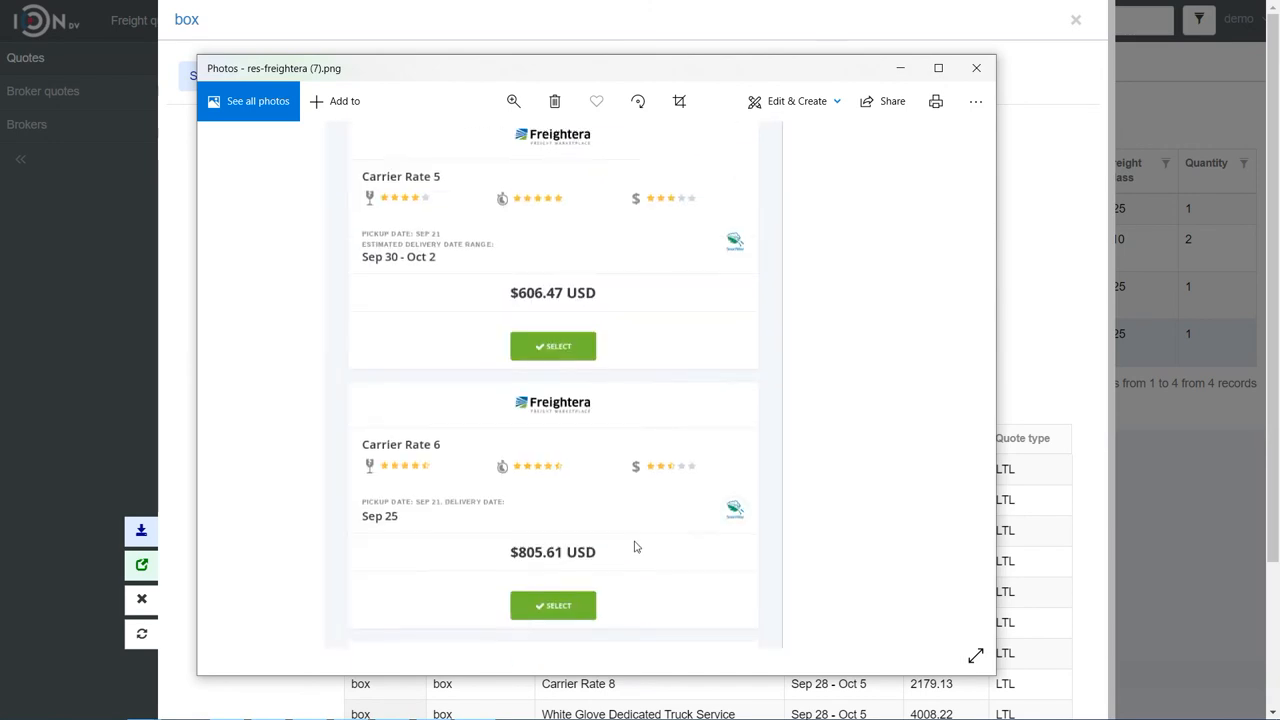
{"action": "scroll", "coordinate": [674, 505], "scroll_direction": "up", "scroll_amount": 3}
{"action": "scroll", "coordinate": [674, 505], "scroll_direction": "up", "scroll_amount": 3}
{"action": "scroll", "coordinate": [686, 528], "scroll_direction": "up", "scroll_amount": 3}
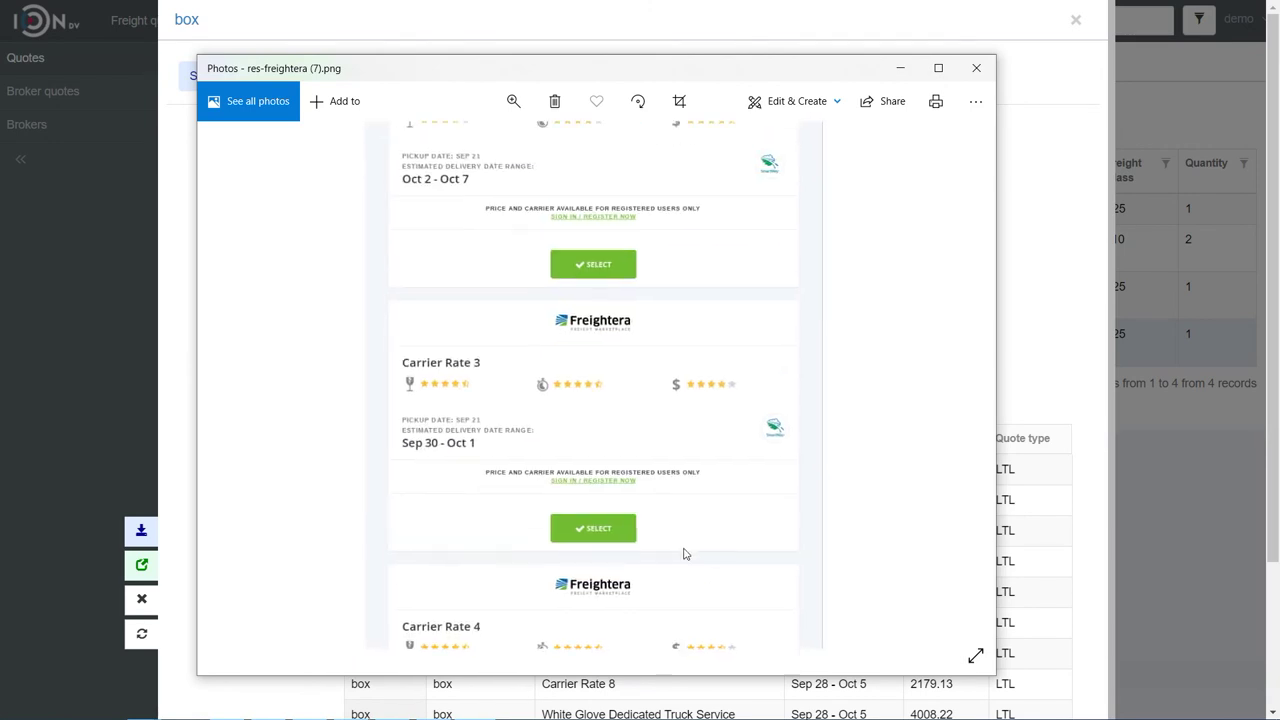
Close the Freightera screenshot, its broker quote record and the quote, returning to the four-record Quotes list.
{"action": "left_click", "coordinate": [984, 68]}
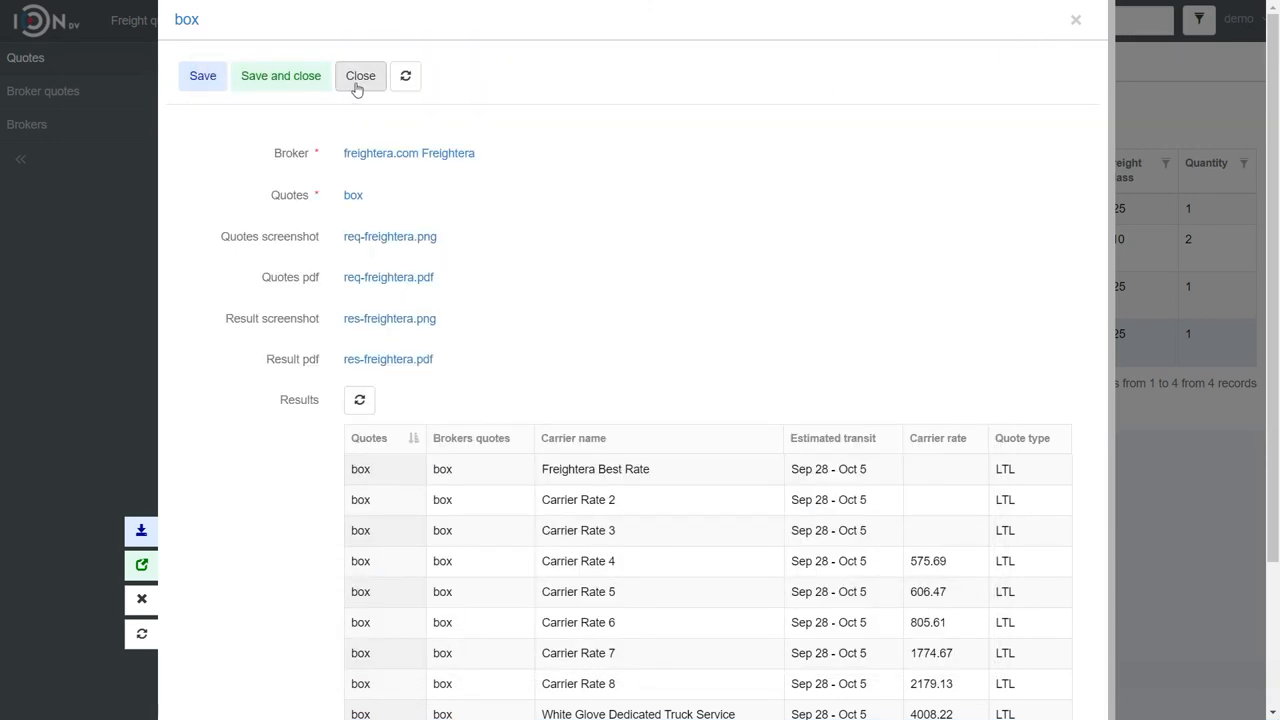
{"action": "left_click", "coordinate": [360, 76]}
{"action": "scroll", "coordinate": [569, 214], "scroll_direction": "up", "scroll_amount": 4}
{"action": "scroll", "coordinate": [573, 214], "scroll_direction": "up", "scroll_amount": 2}
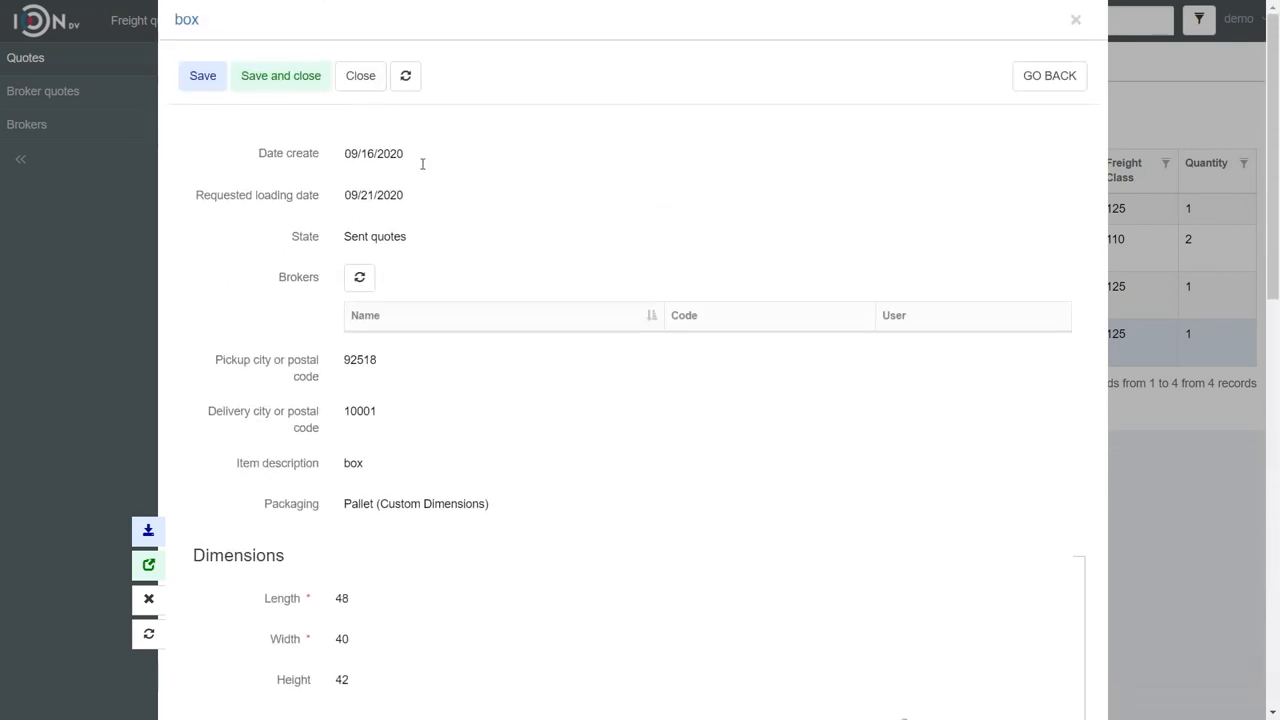
{"action": "left_click", "coordinate": [360, 77]}
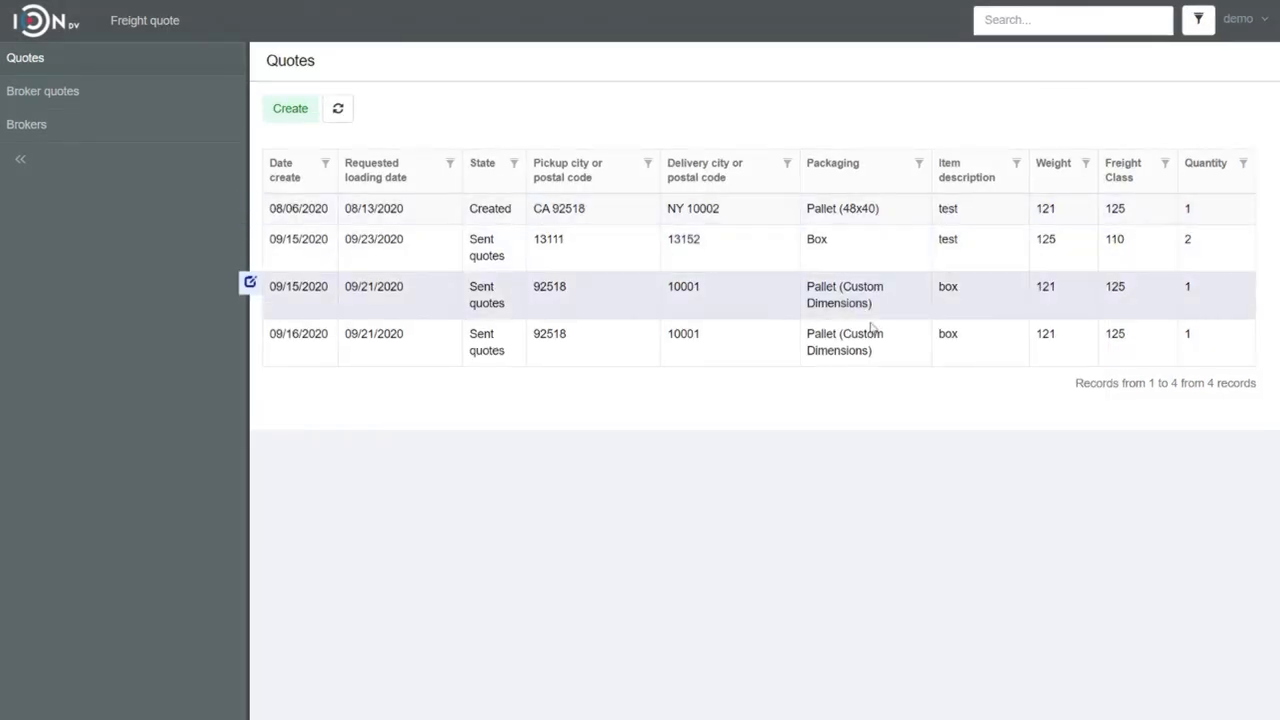